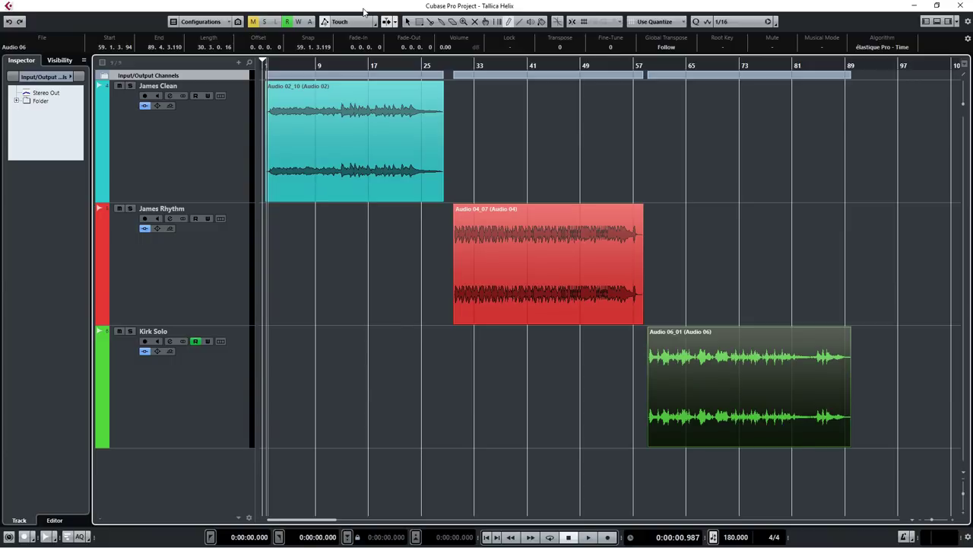
Step: Play back the James Clean part, and open the Helix Native insert from that track's channel settings
key(space)
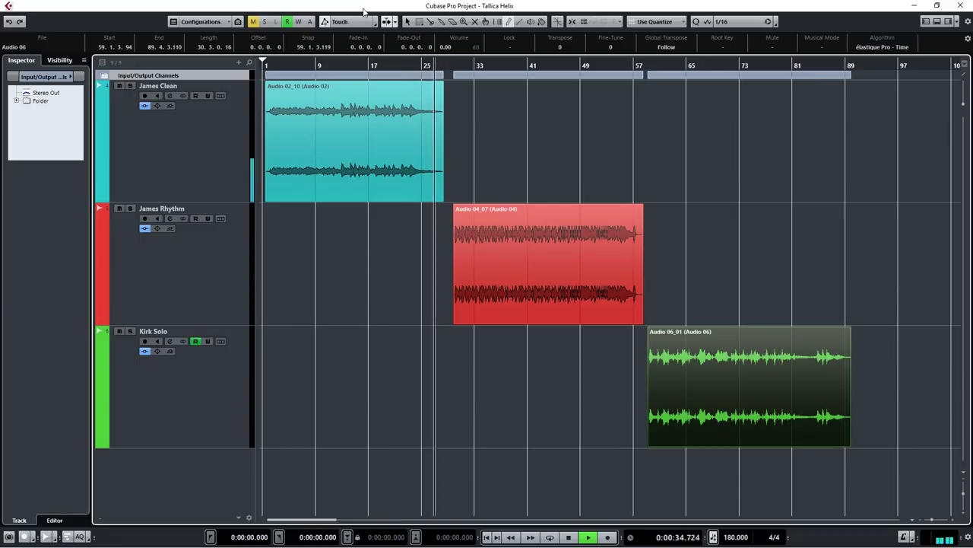
key(space)
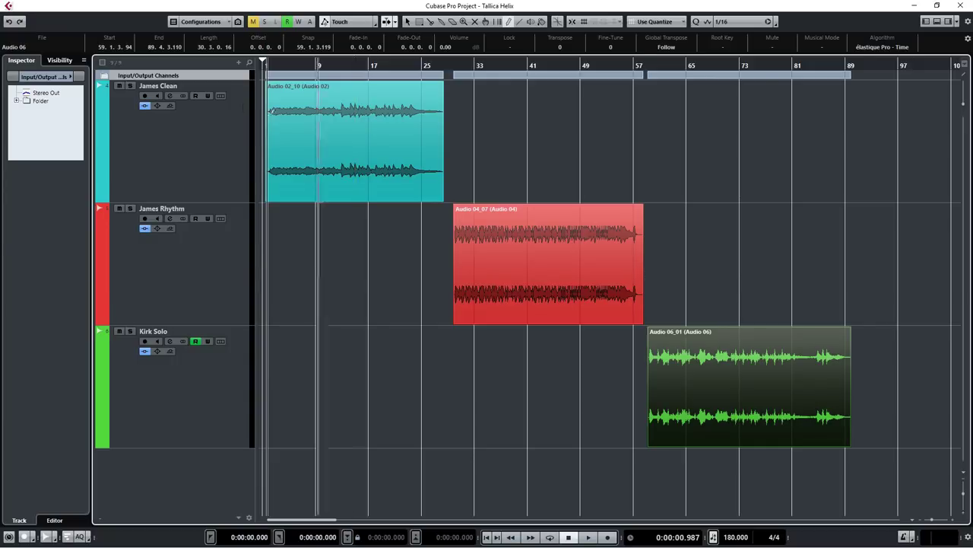
click(329, 170)
key(e)
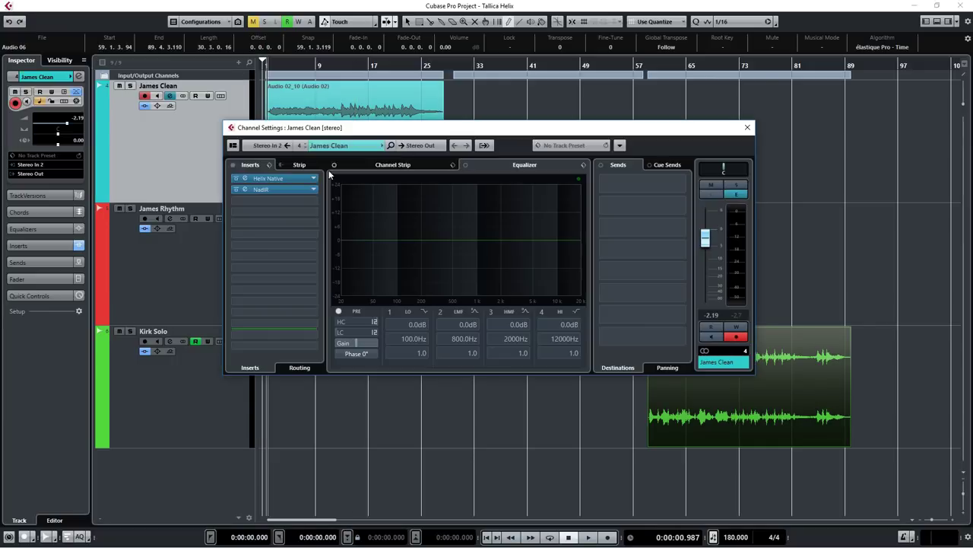
double_click(289, 175)
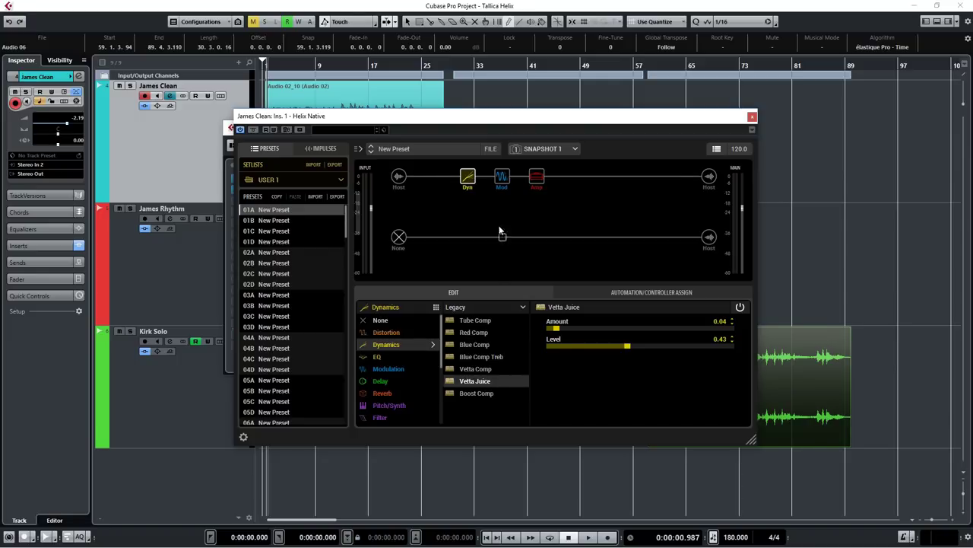
Step: Review the Vetta Juice compressor block with its Legacy category, and all parameters of the Chorus modulation block
click(486, 307)
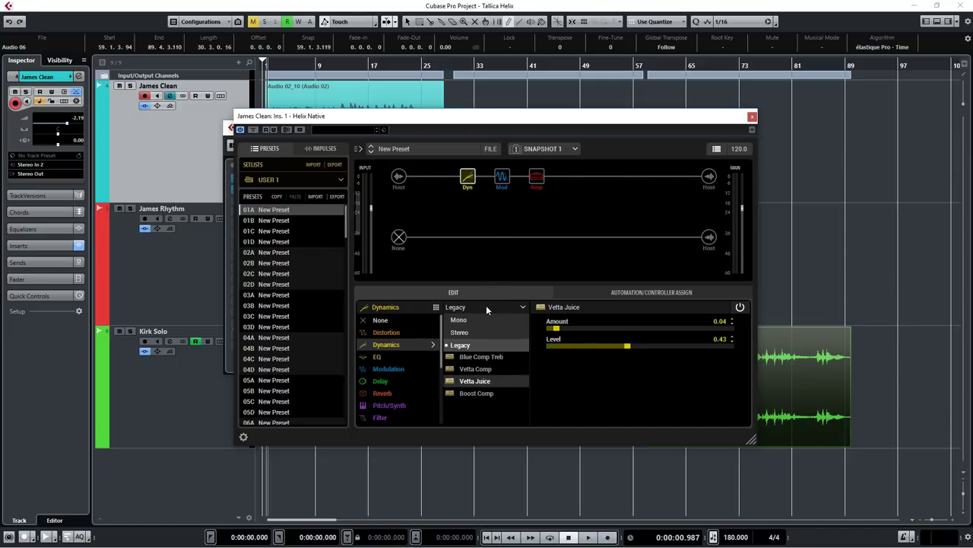
click(491, 295)
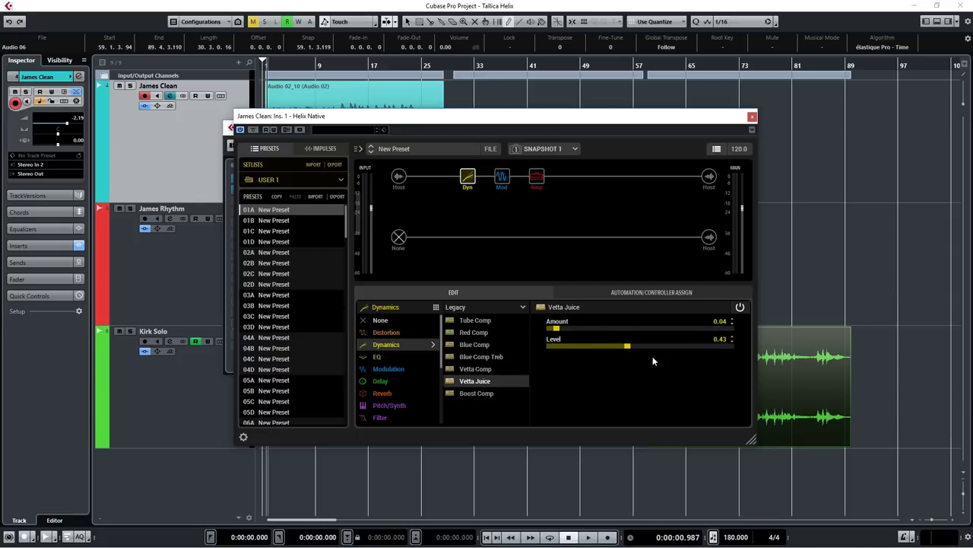
click(503, 177)
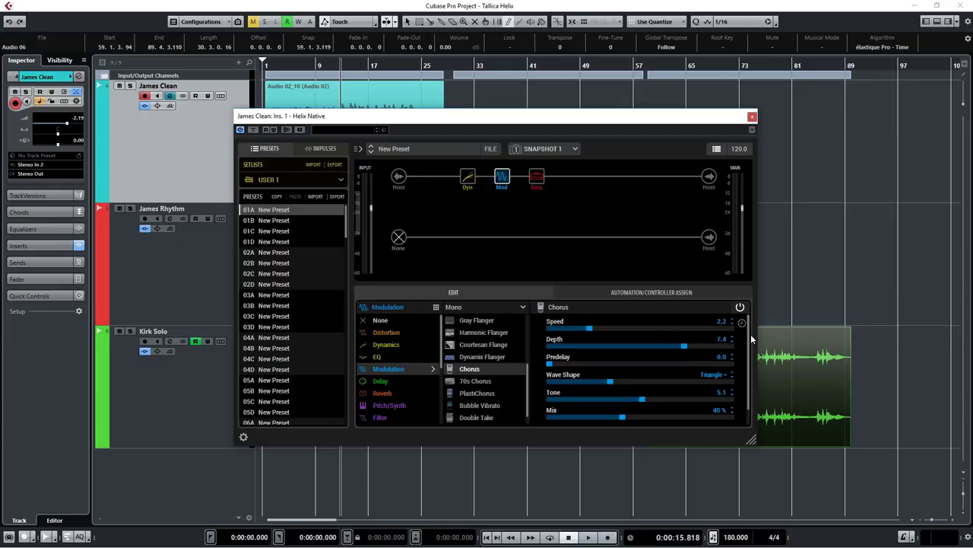
scroll(750, 333, down, 1)
scroll(751, 331, up, 1)
drag(750, 373, 750, 384)
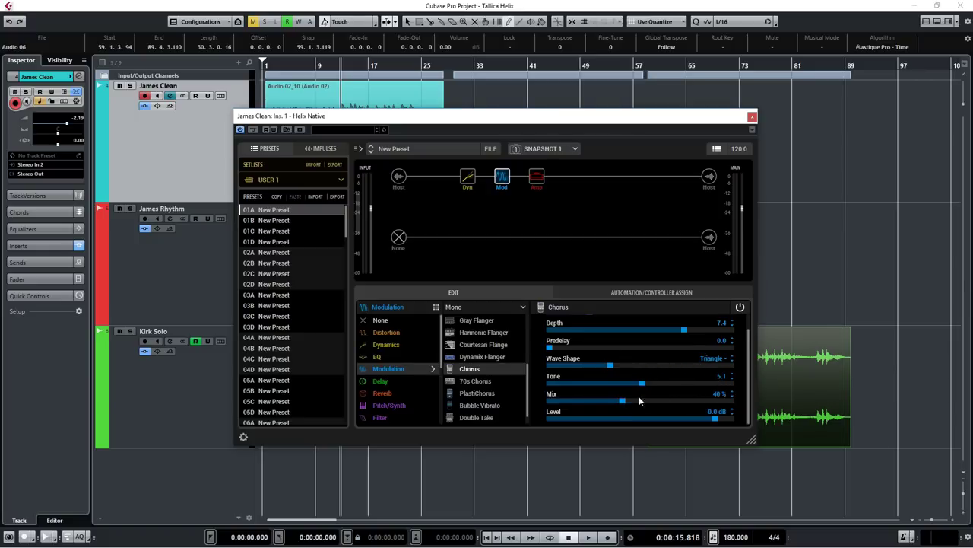
Step: Review the Jazz Rivet 120 amp settings, and check the cabinet impulse response loaded in the NadIR insert
click(536, 178)
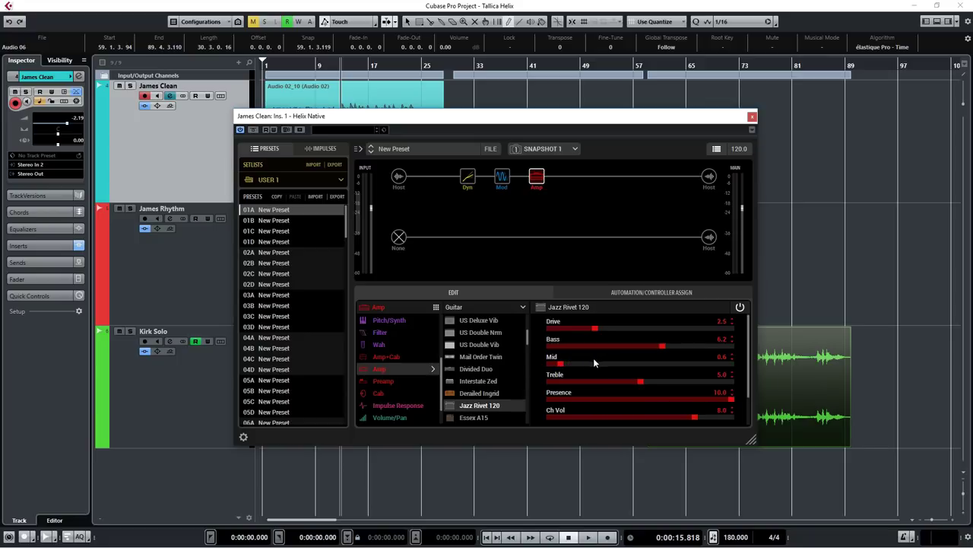
drag(749, 364, 750, 382)
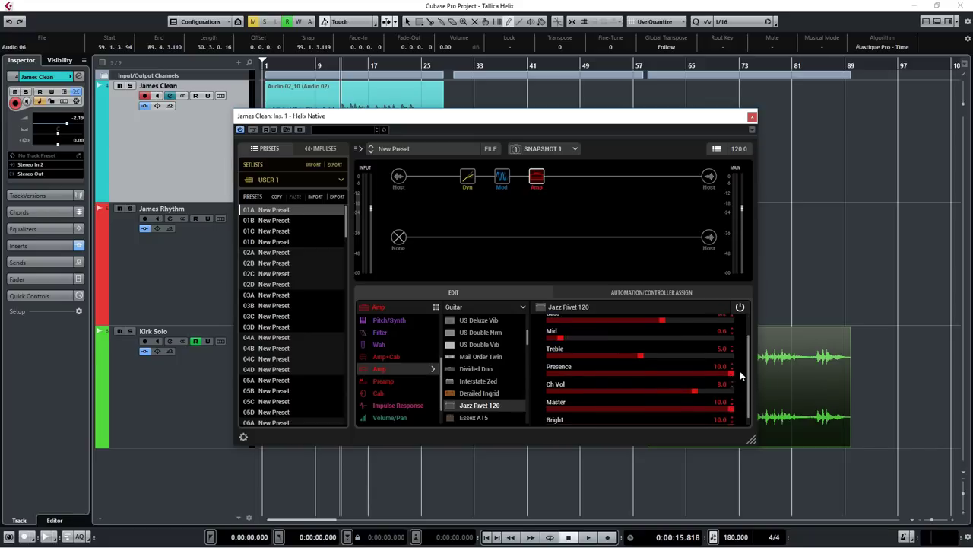
scroll(552, 422, down, 1)
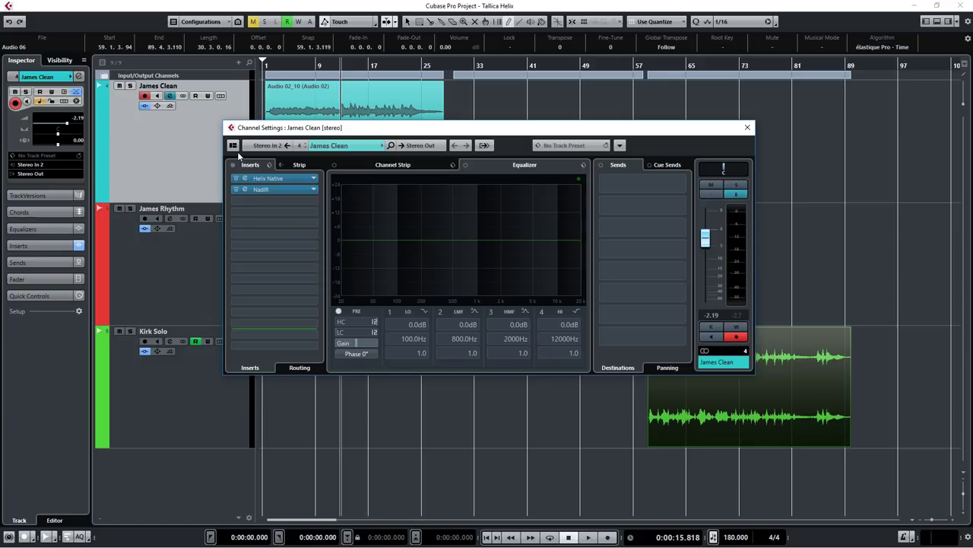
click(283, 189)
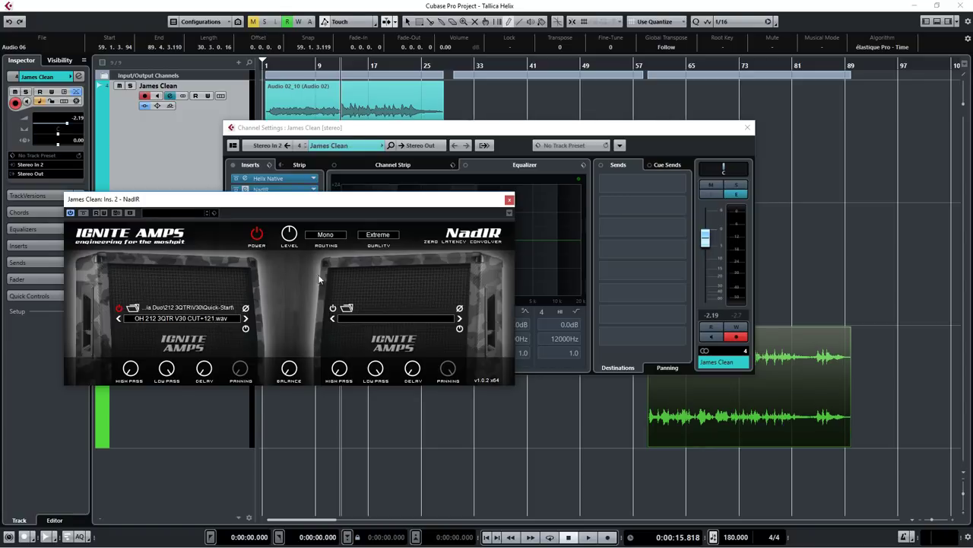
click(510, 200)
Step: Close the James Clean channel settings and play the clean part from near its beginning
click(276, 65)
key(e)
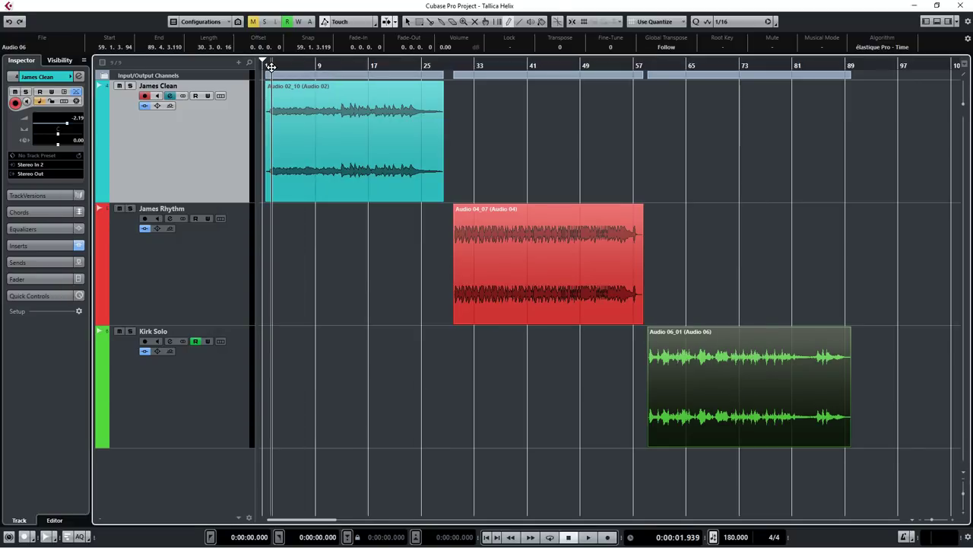
key(space)
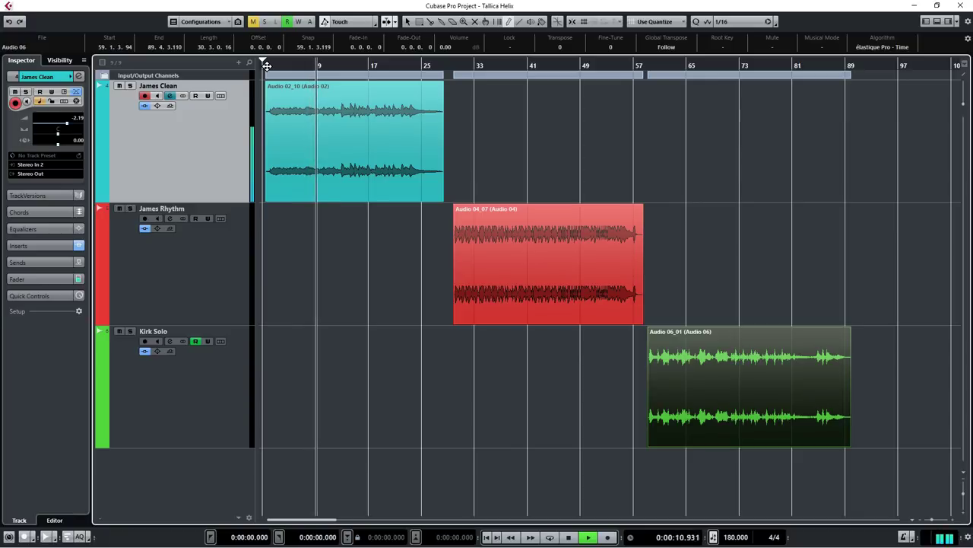
key(space)
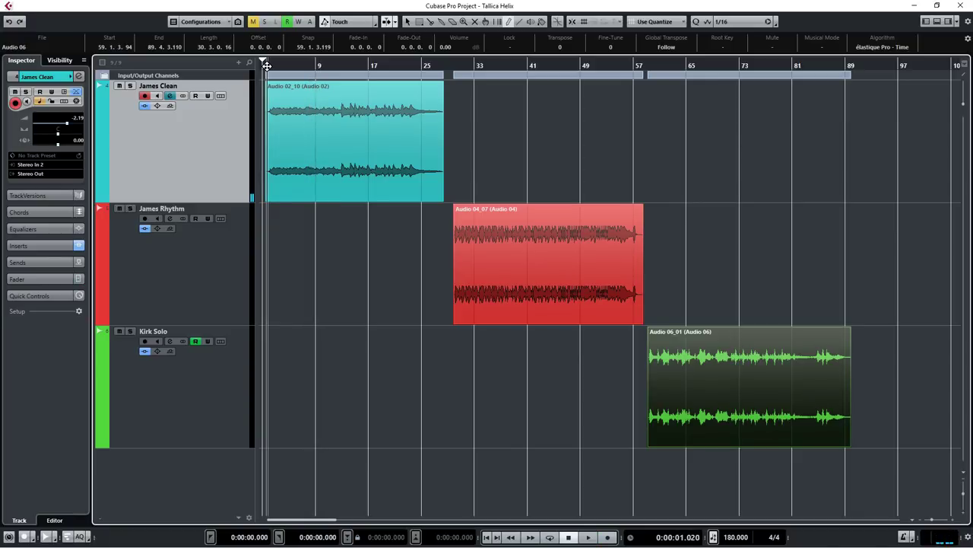
Step: Select the James Rhythm track and play its part from just before the clip starts
key(Down)
click(454, 66)
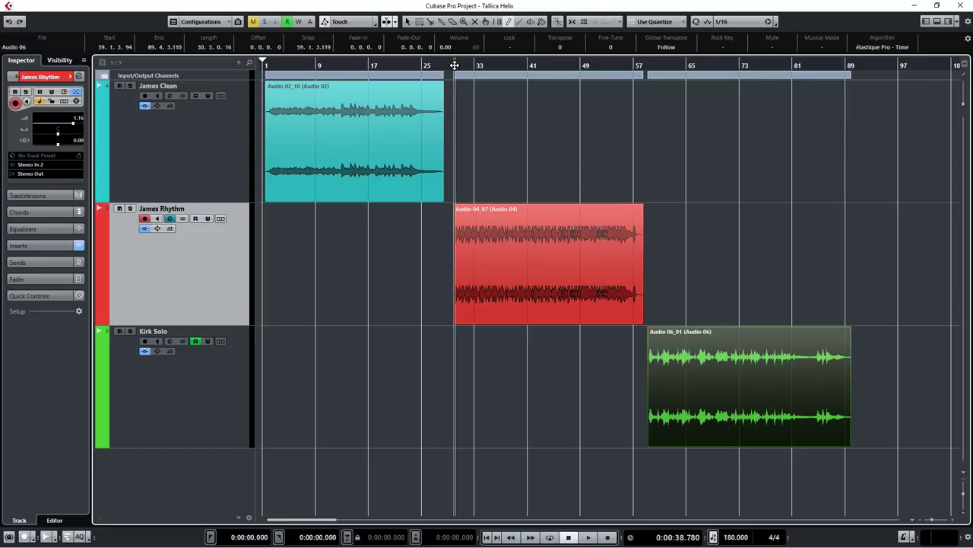
click(452, 65)
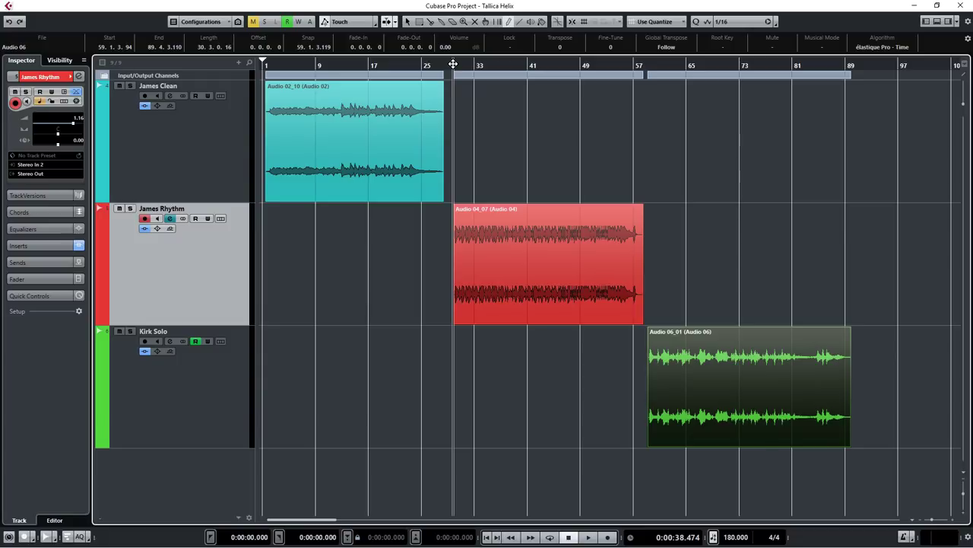
click(451, 64)
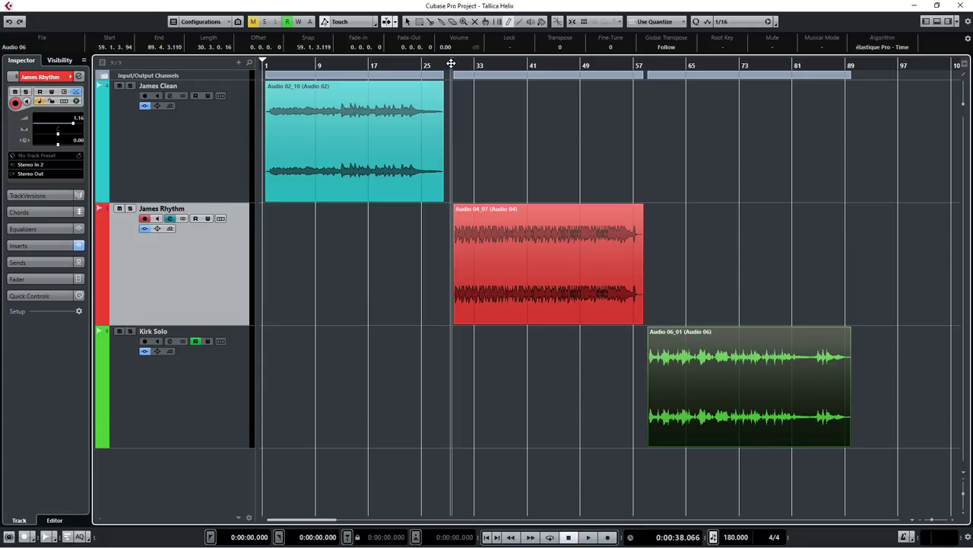
key(space)
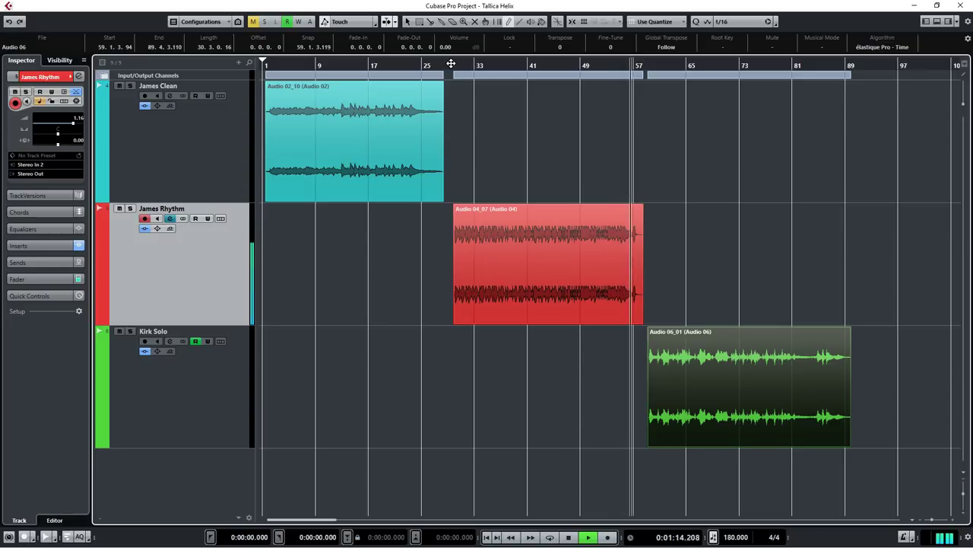
key(space)
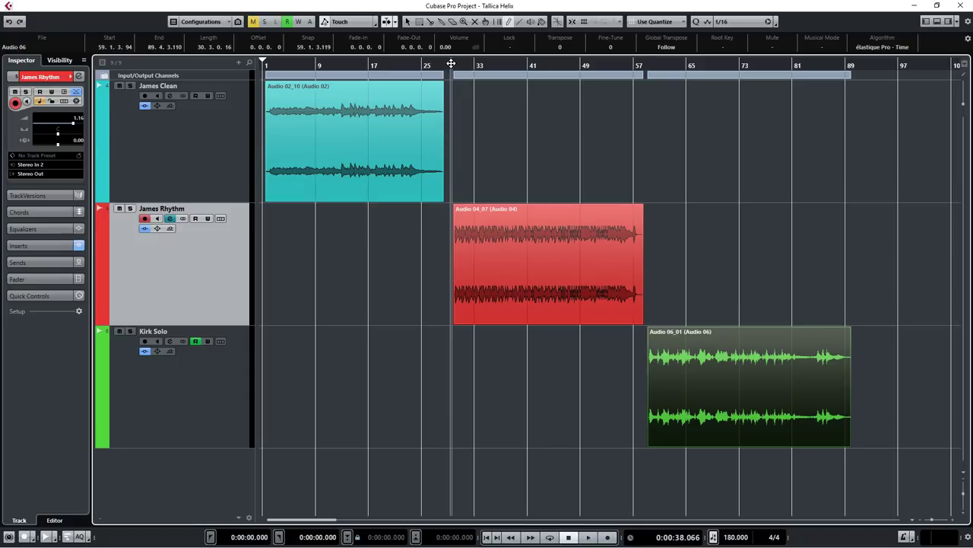
Step: Open Helix Native on the James Rhythm track and review the Cali IV Lead amp's parameters down to the 6600 Hz band
click(171, 221)
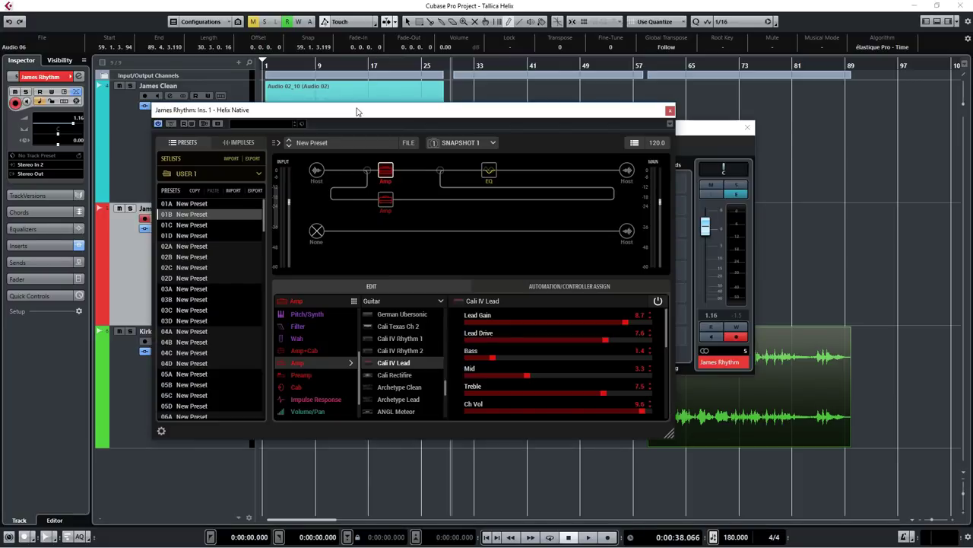
click(318, 172)
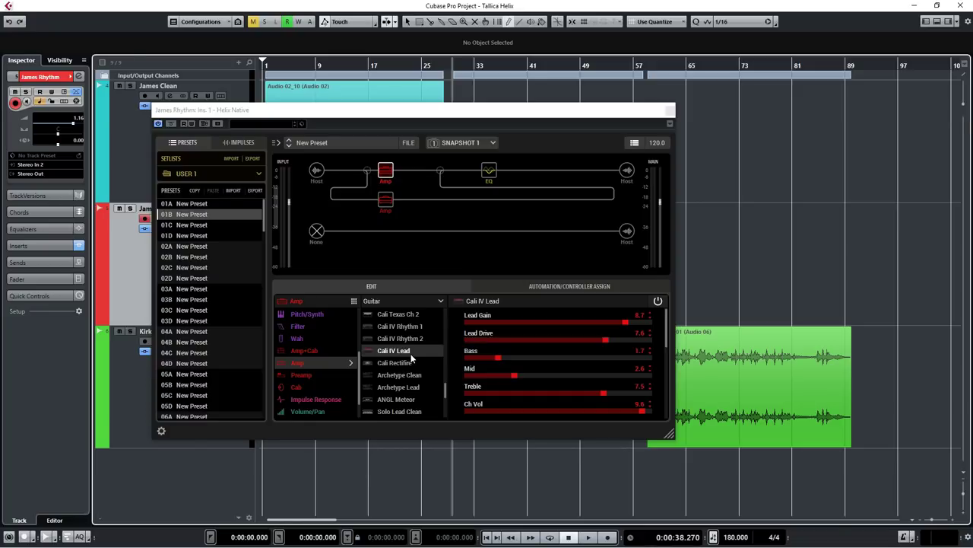
click(667, 335)
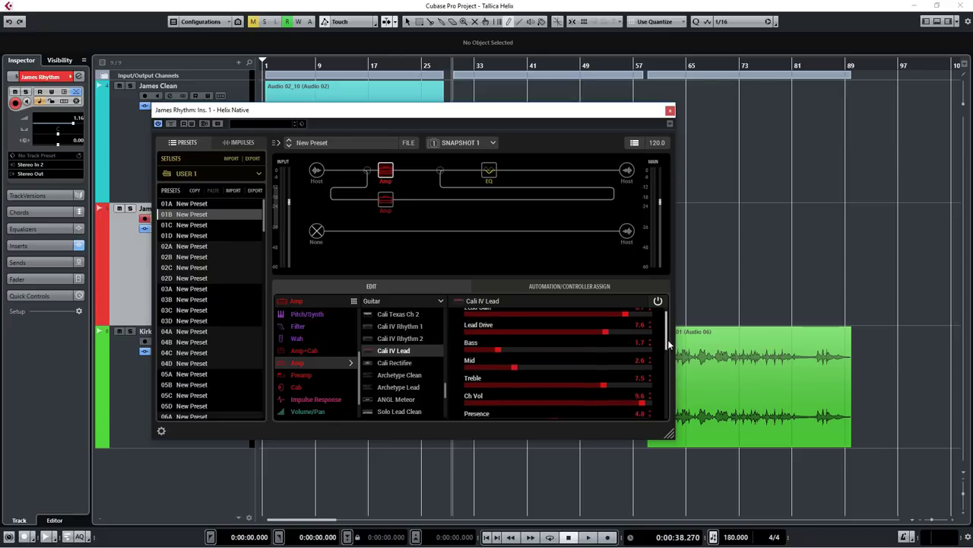
drag(668, 339, 668, 358)
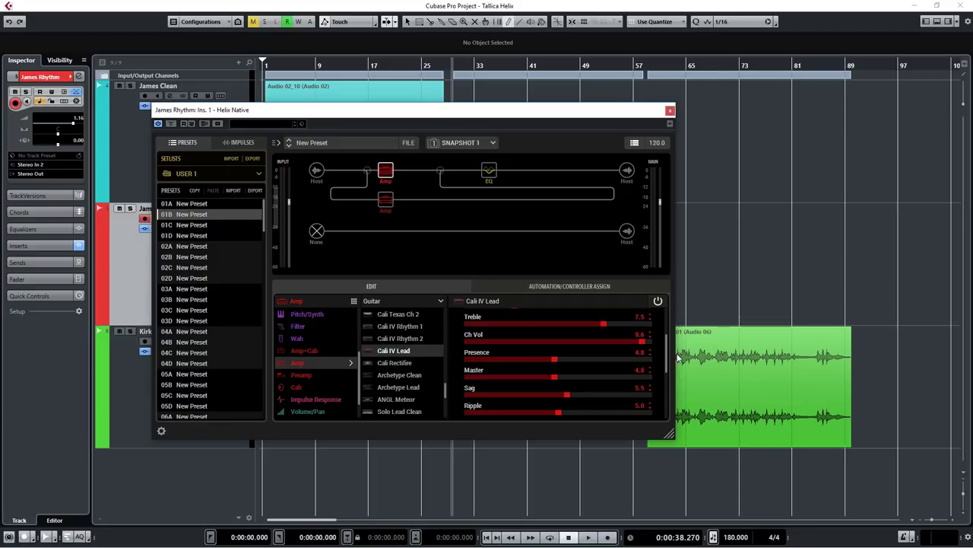
scroll(668, 359, down, 2)
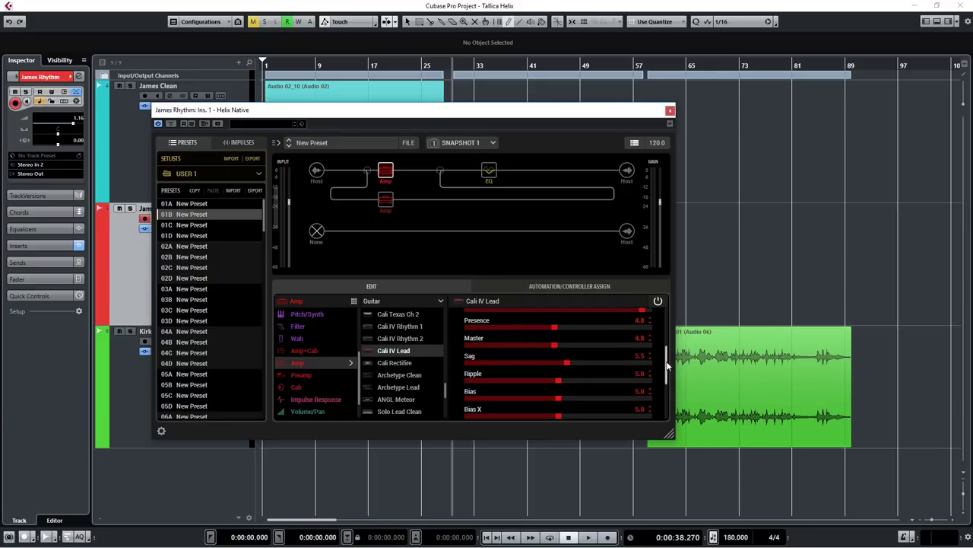
drag(667, 367, 668, 405)
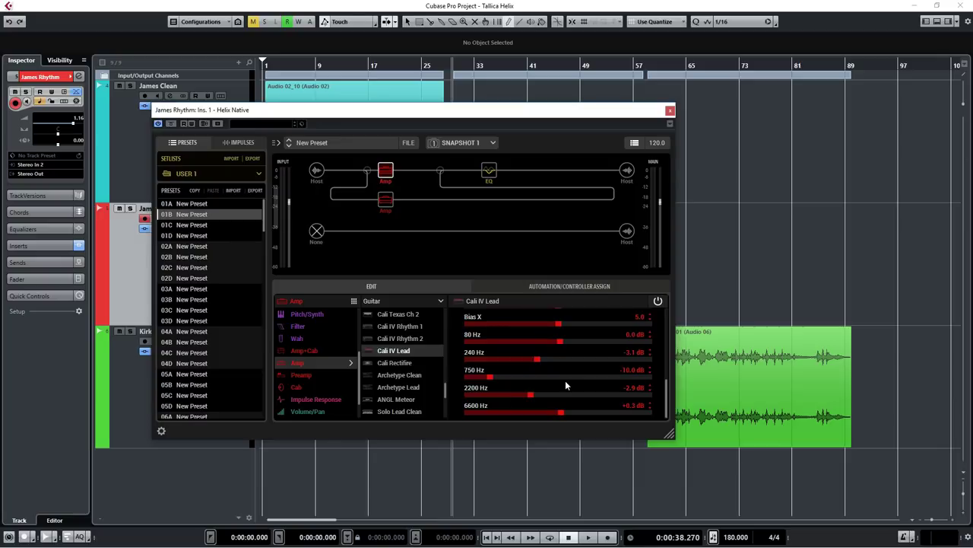
Step: Review the parameters of the Solo Lead OD amp on the parallel path, from Drive down to Bias X
click(388, 202)
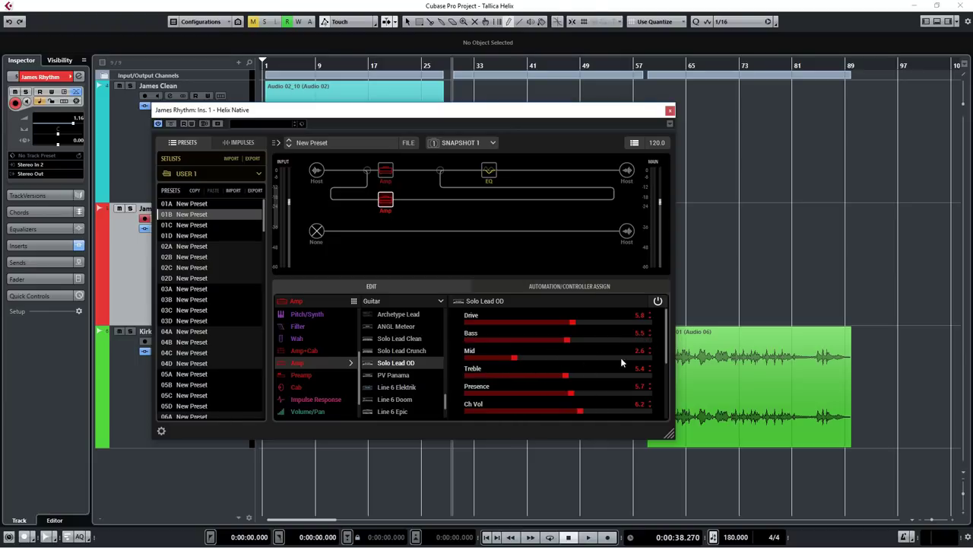
drag(666, 354, 669, 378)
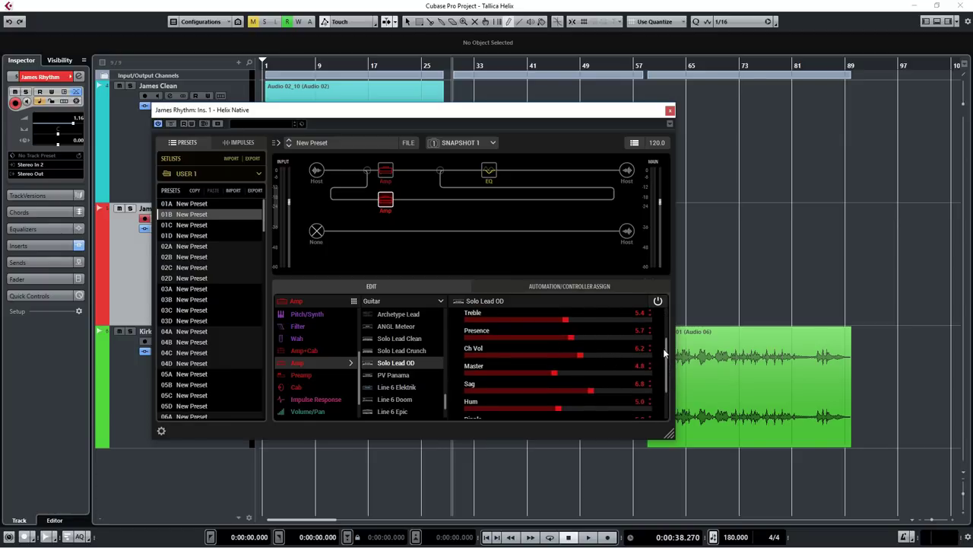
drag(665, 352, 654, 366)
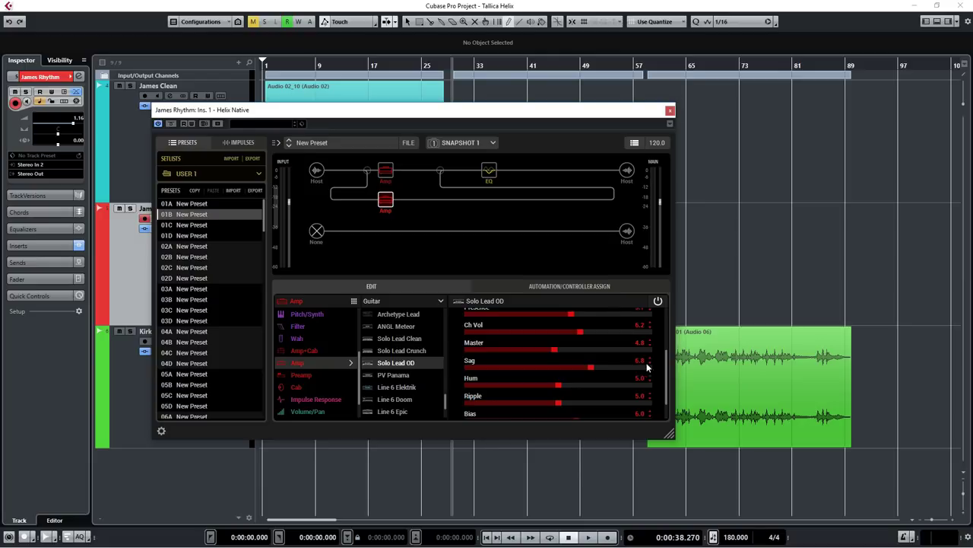
drag(669, 368, 669, 384)
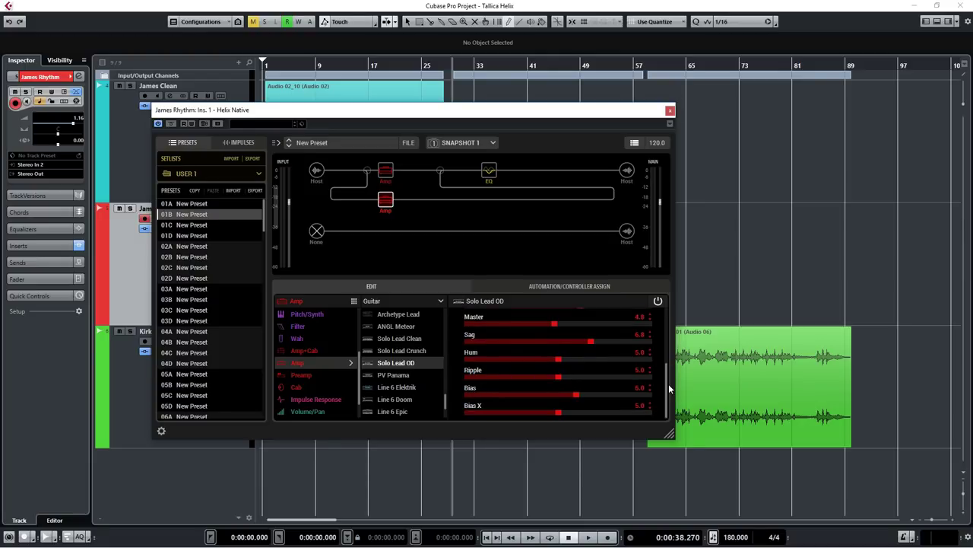
Step: Review the Parametric EQ block's settings from Low Freq to Level, and close the Helix Native plug-in window
click(488, 171)
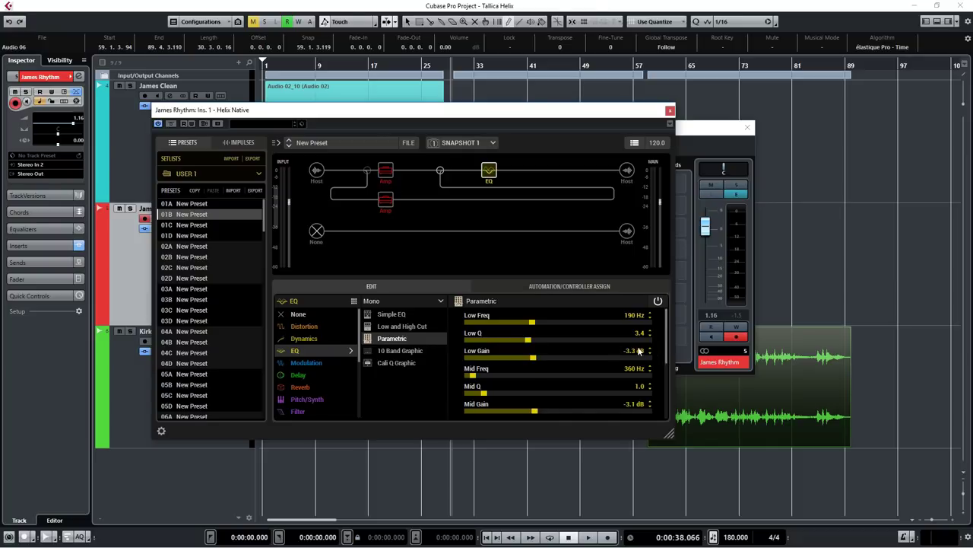
scroll(620, 342, down, 2)
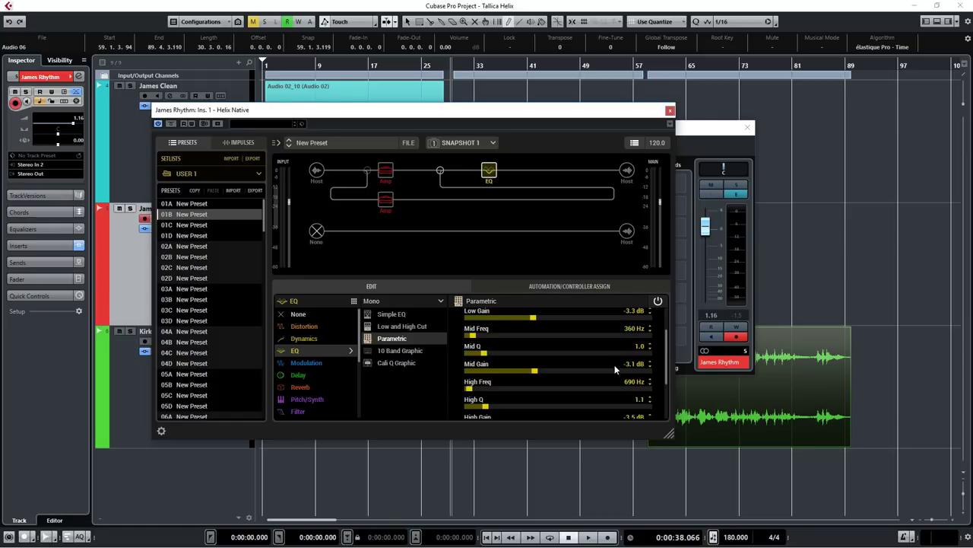
drag(670, 365, 668, 386)
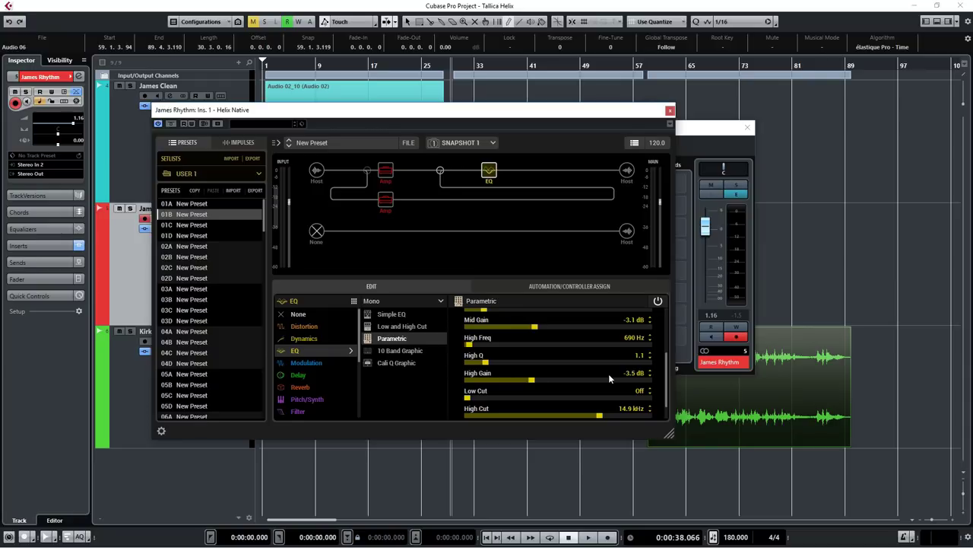
scroll(608, 373, down, 1)
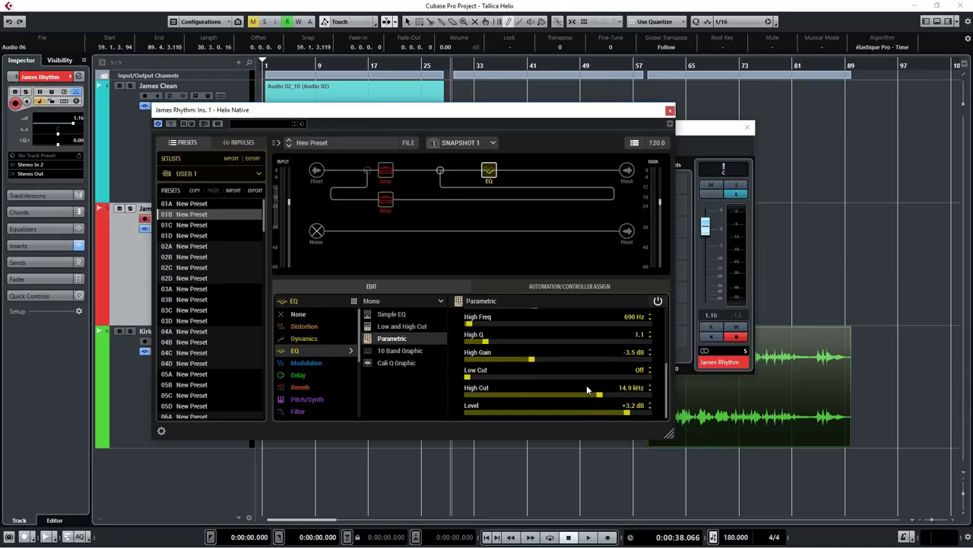
click(670, 111)
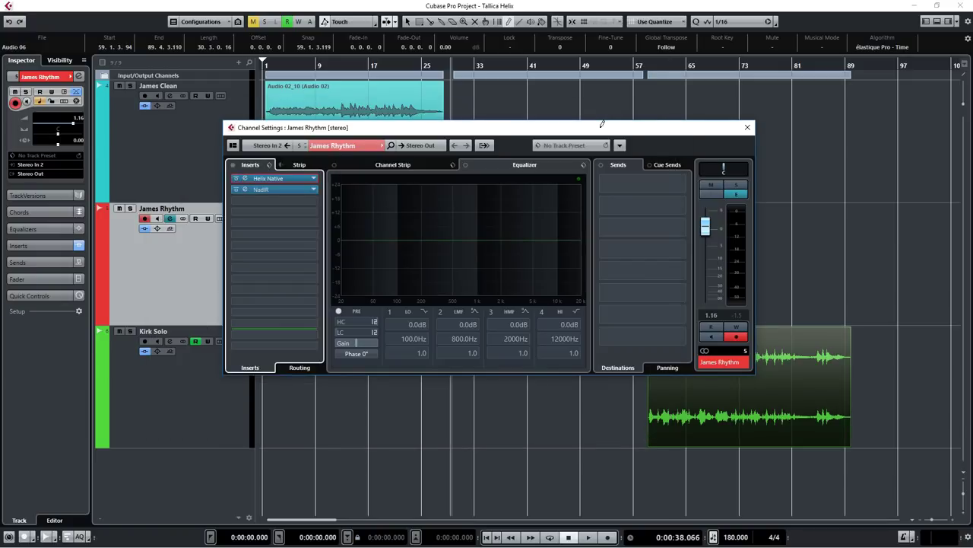
Step: Review the NadIR cabinet impulse settings on the James Rhythm track, and play the rhythm part again with the plug-in windows closed
click(284, 187)
drag(298, 255, 537, 209)
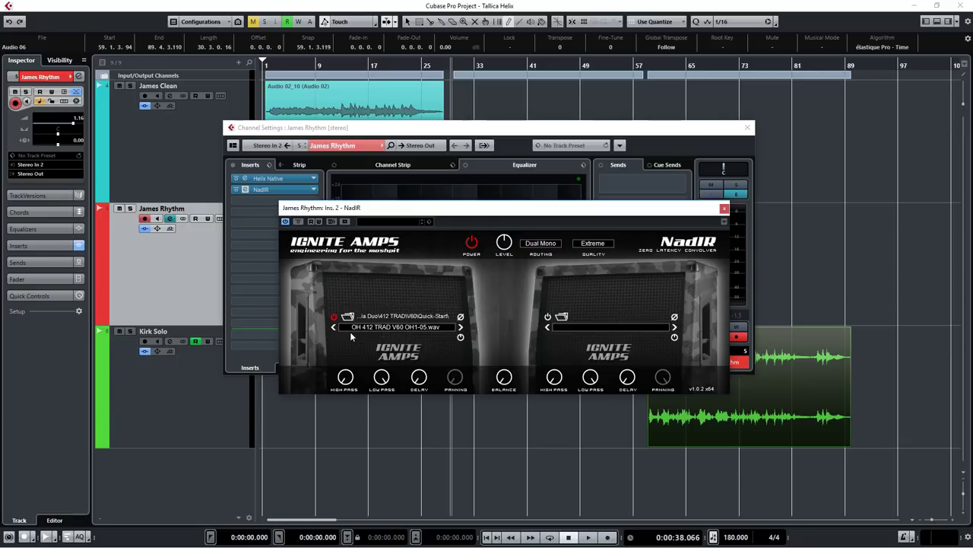
click(724, 207)
click(745, 127)
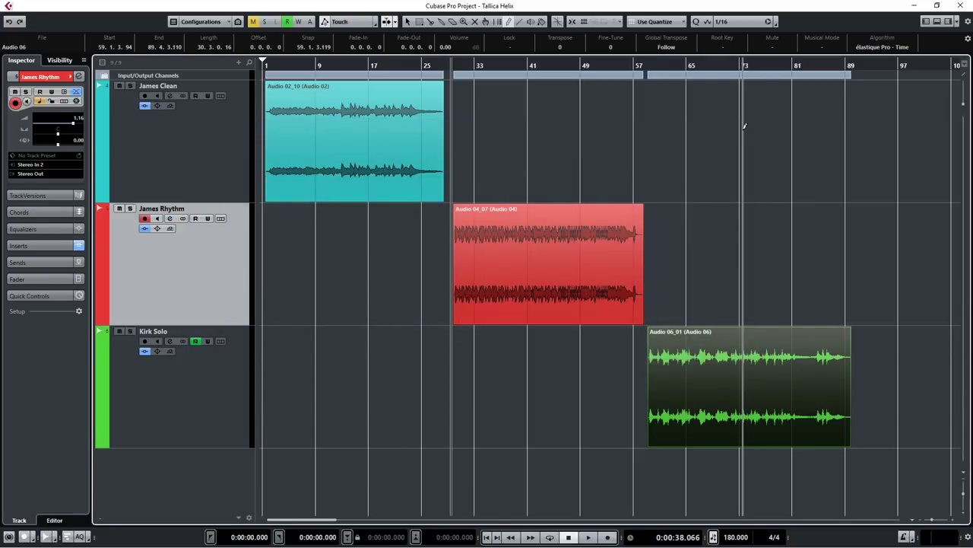
key(space)
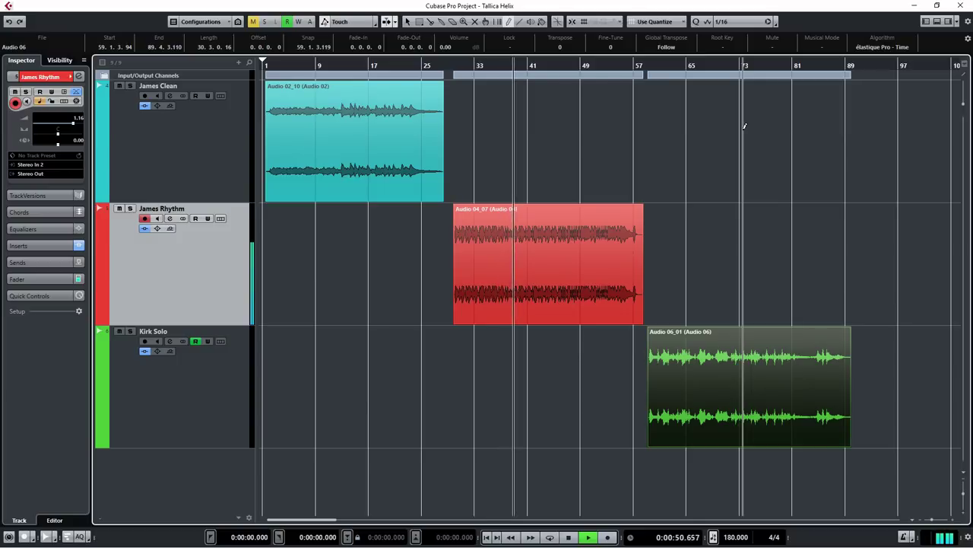
key(space)
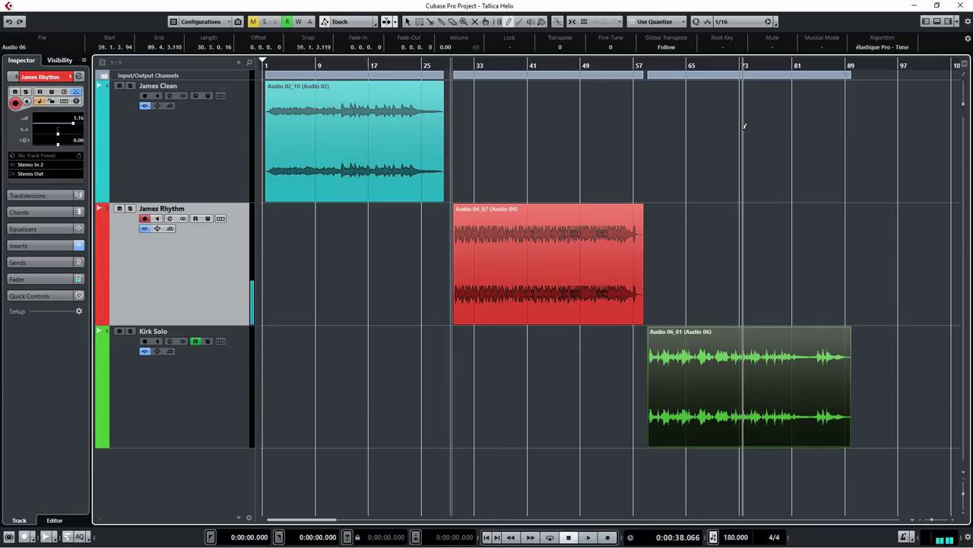
Step: Select the Kirk Solo track and play its part from the start of the clip
click(230, 419)
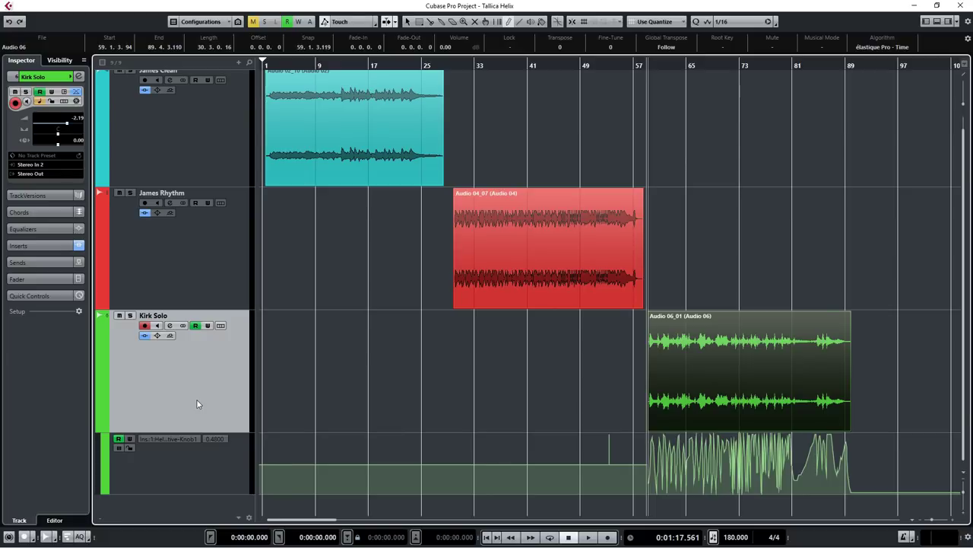
key(space)
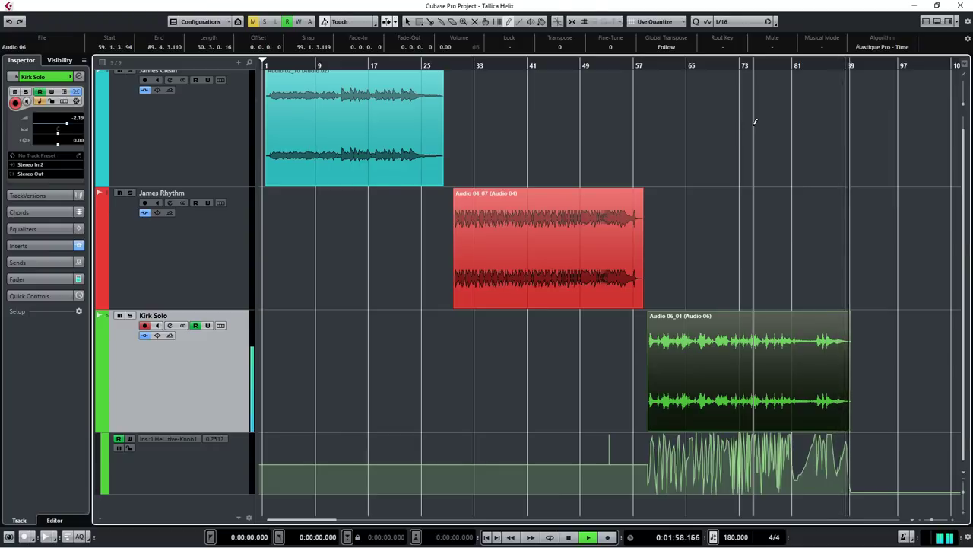
key(space)
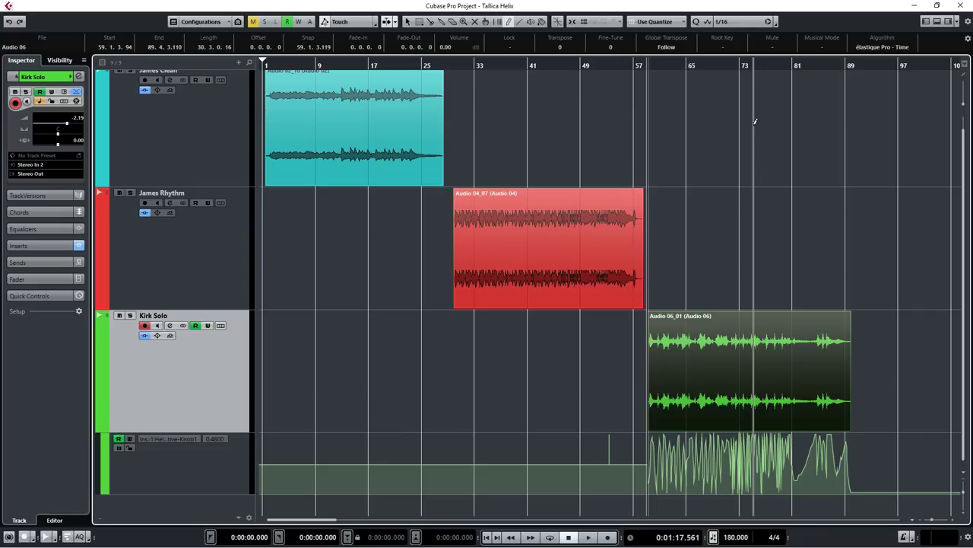
Step: Open Helix Native on the Kirk Solo track and review the Throaty wah with its automation lane and the Scream 808 distortion settings
click(171, 326)
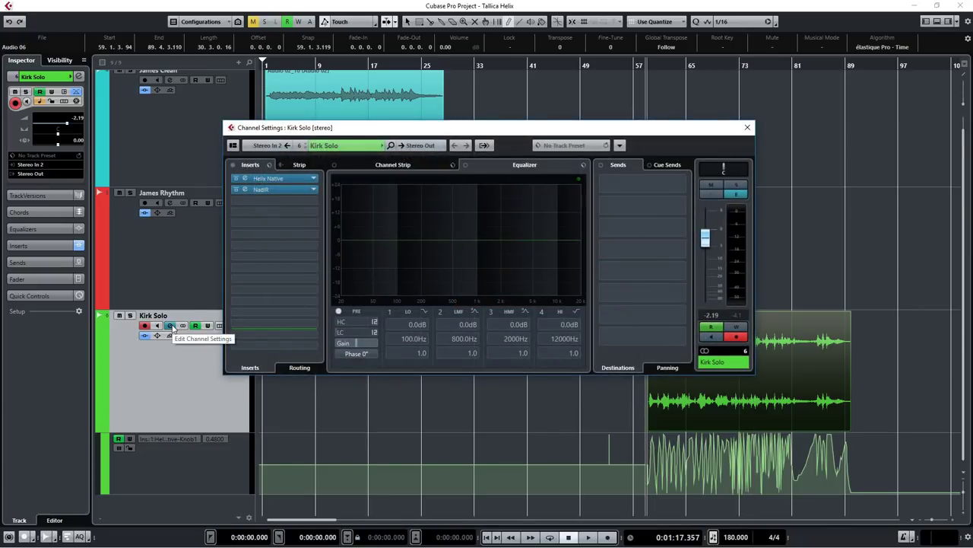
click(266, 178)
drag(525, 133, 522, 125)
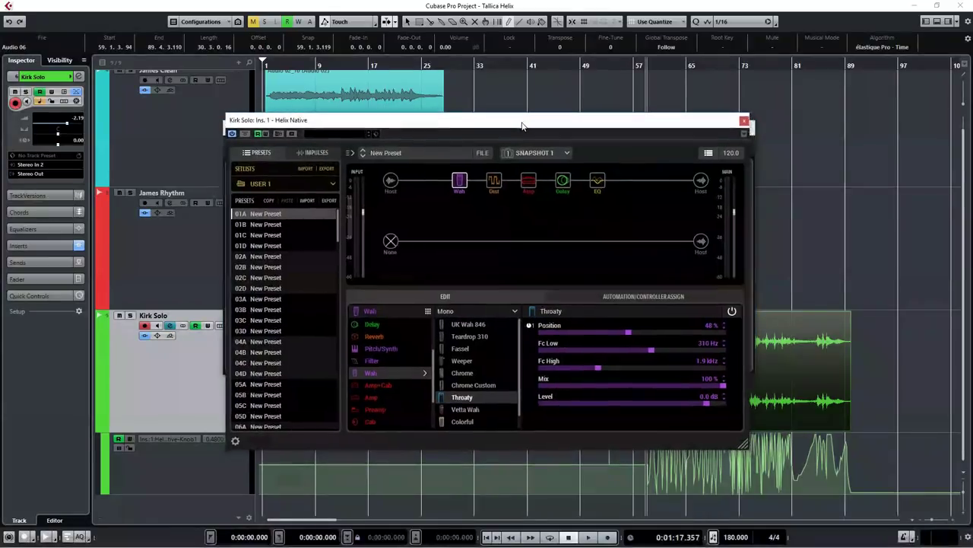
mouse_move(455, 190)
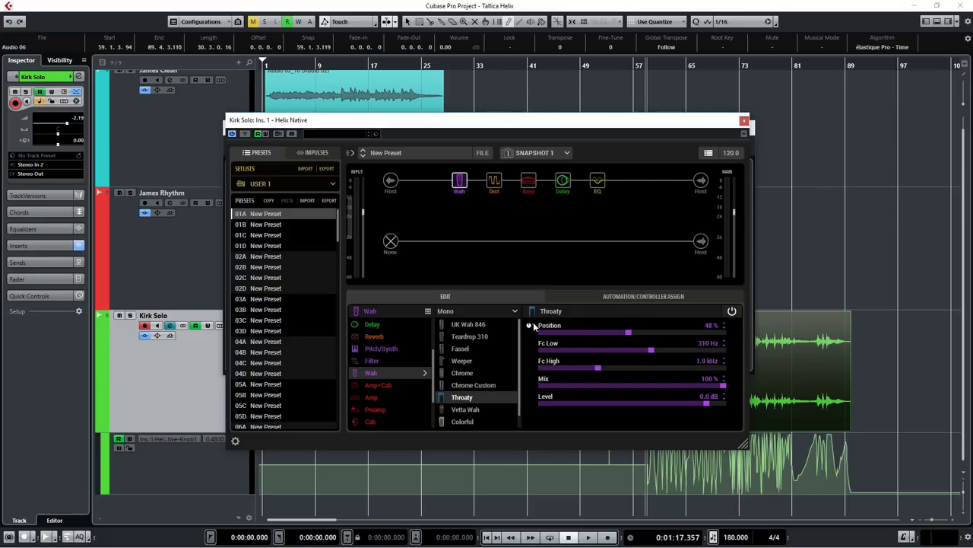
click(222, 467)
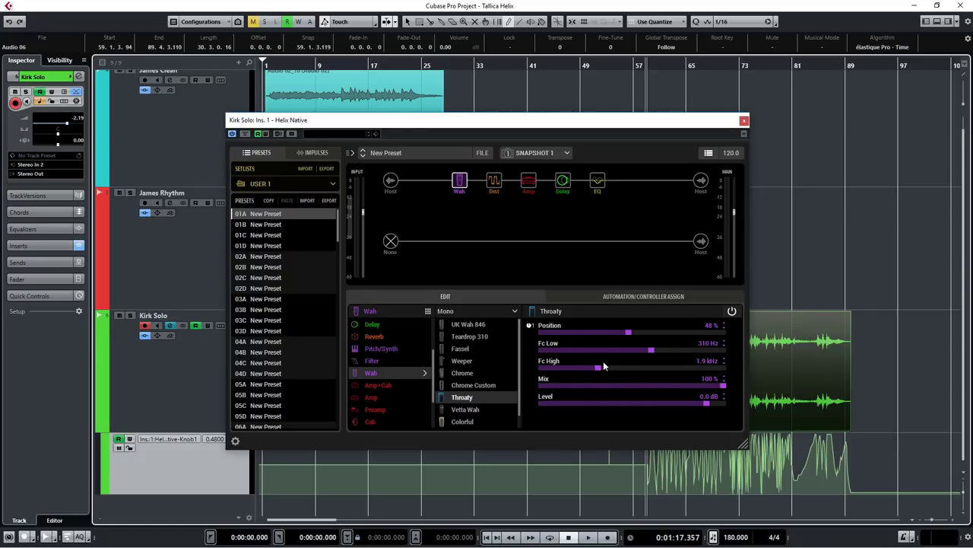
click(494, 181)
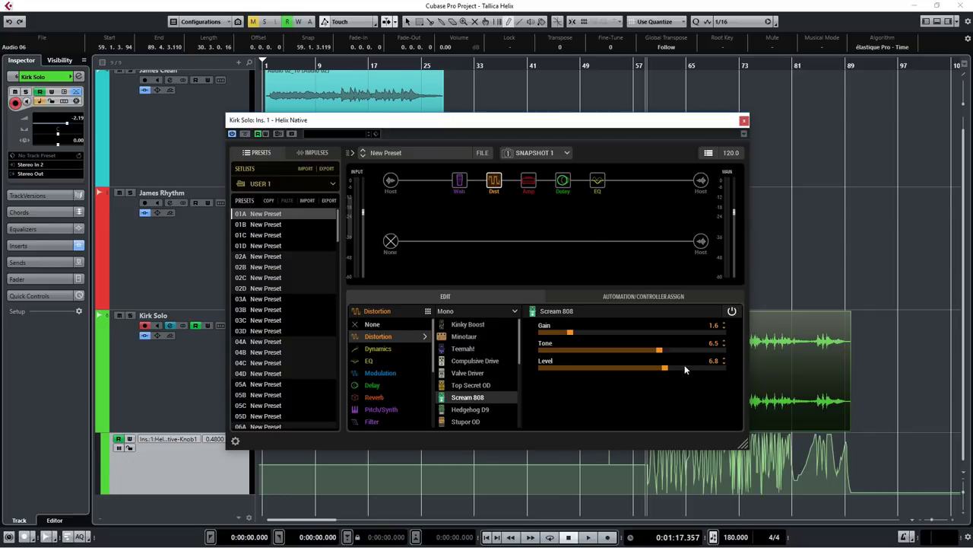
Step: Review the parameters of the Cali Rectifire amp on the Kirk Solo track, from Drive down to Bias X
click(528, 183)
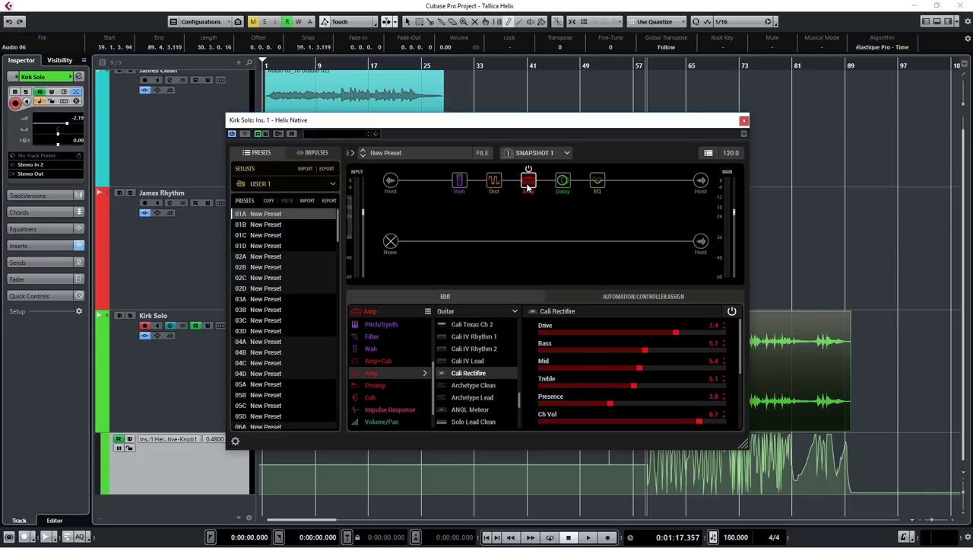
scroll(741, 346, down, 1)
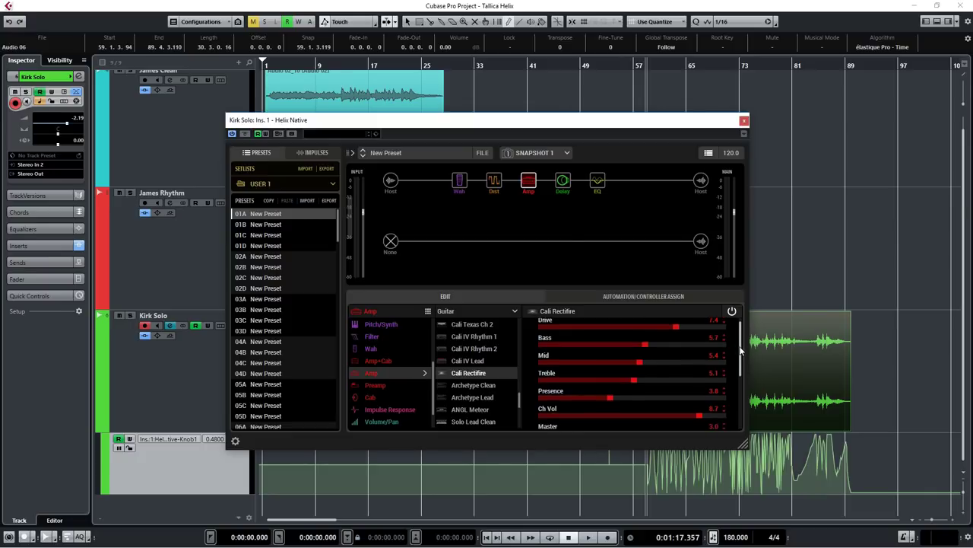
scroll(742, 346, up, 1)
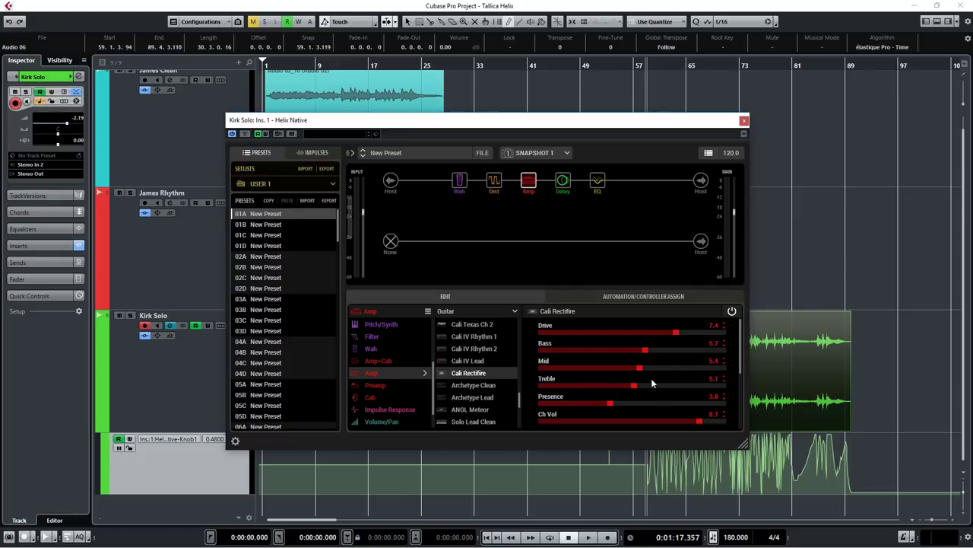
scroll(741, 387, down, 2)
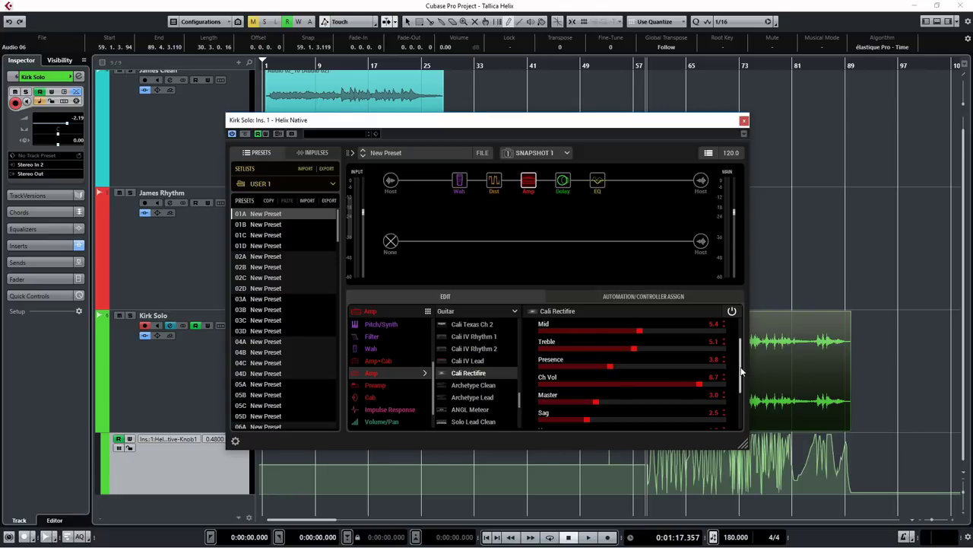
scroll(741, 373, down, 2)
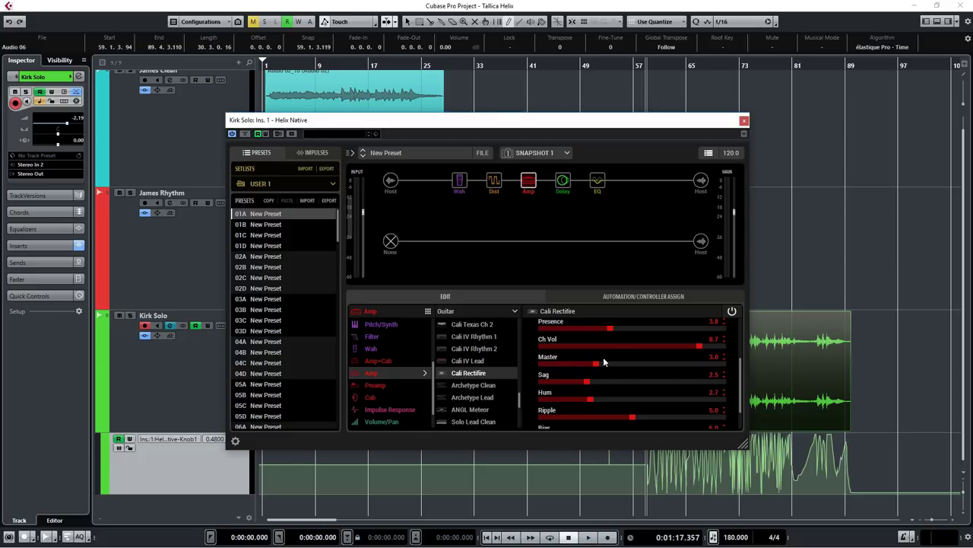
scroll(741, 382, down, 1)
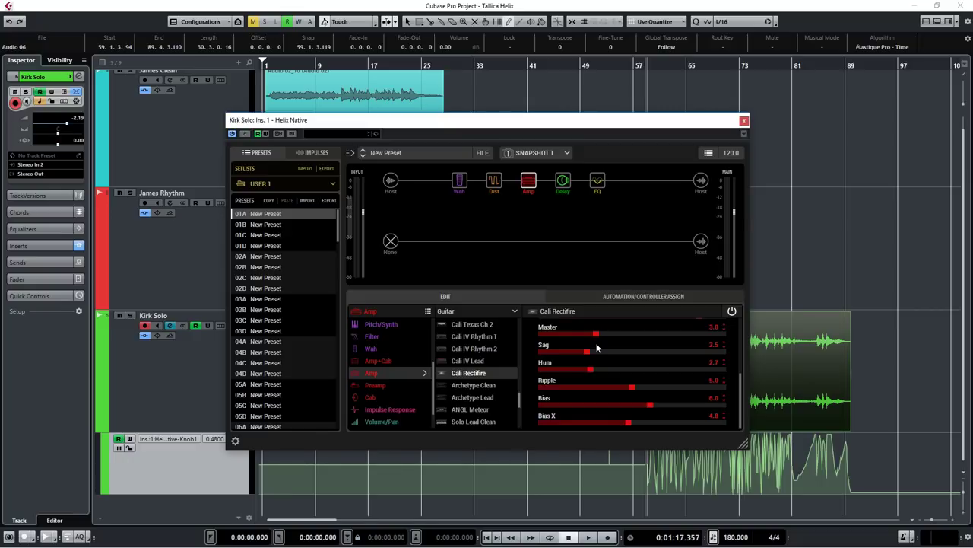
Step: Review the Vintage Digital delay's parameters from Time down to Trails, and open the EQ block's settings in the solo chain
click(562, 181)
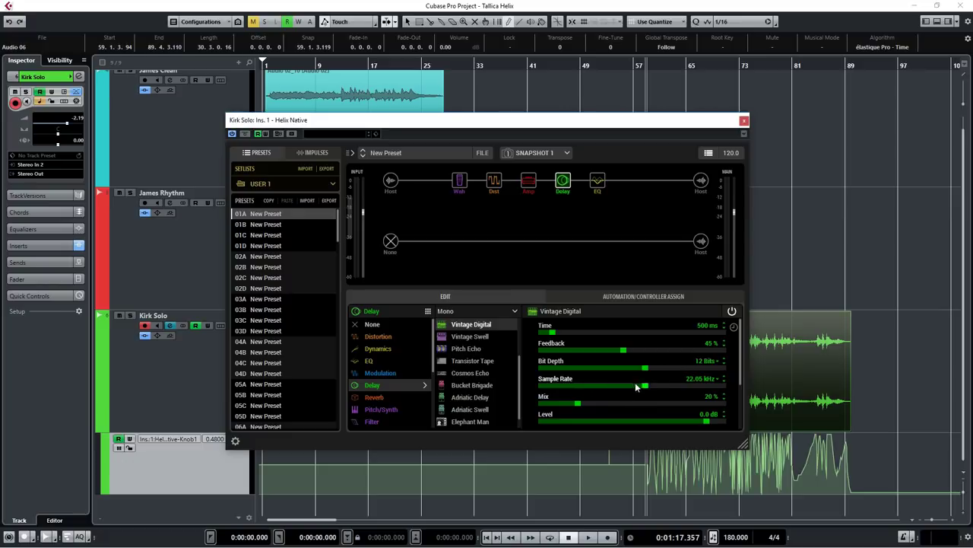
drag(740, 371, 743, 403)
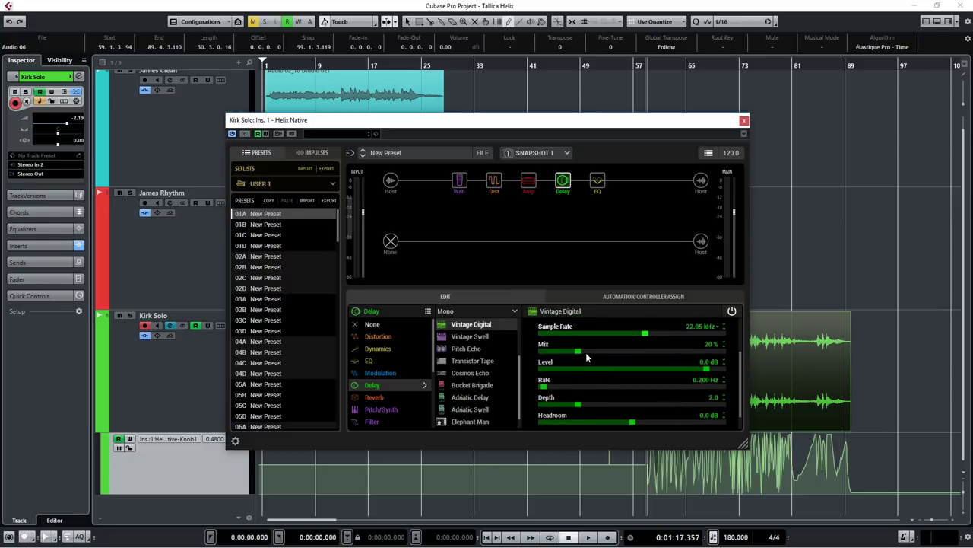
scroll(742, 398, down, 1)
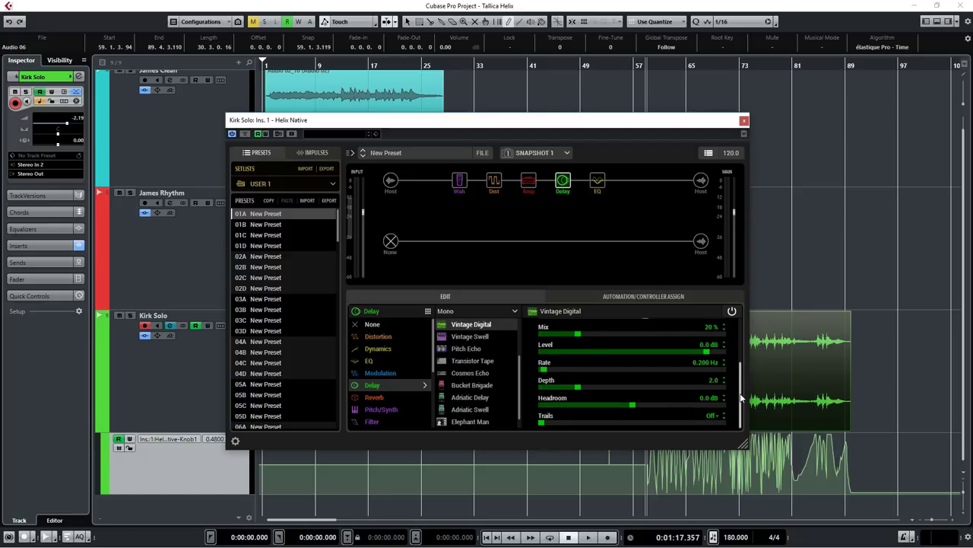
scroll(741, 388, up, 3)
click(599, 183)
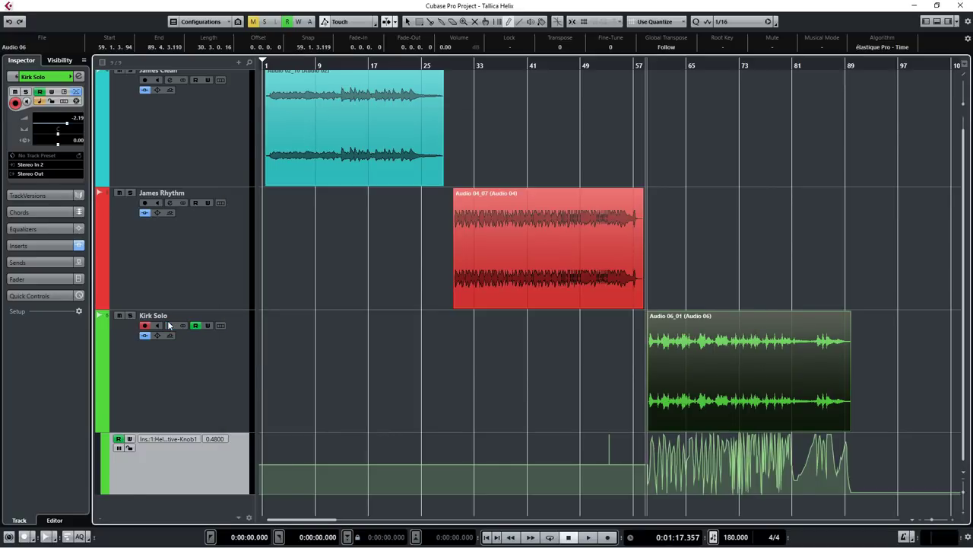
Step: Open NadIR from the Kirk Solo channel's inserts, review its settings and close the plug-in and channel windows
click(170, 325)
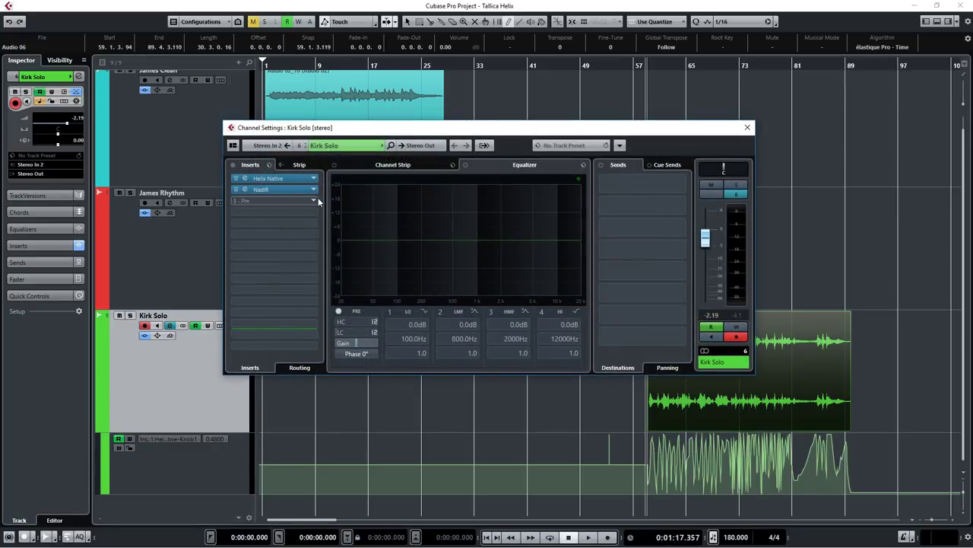
click(290, 189)
drag(311, 217, 530, 207)
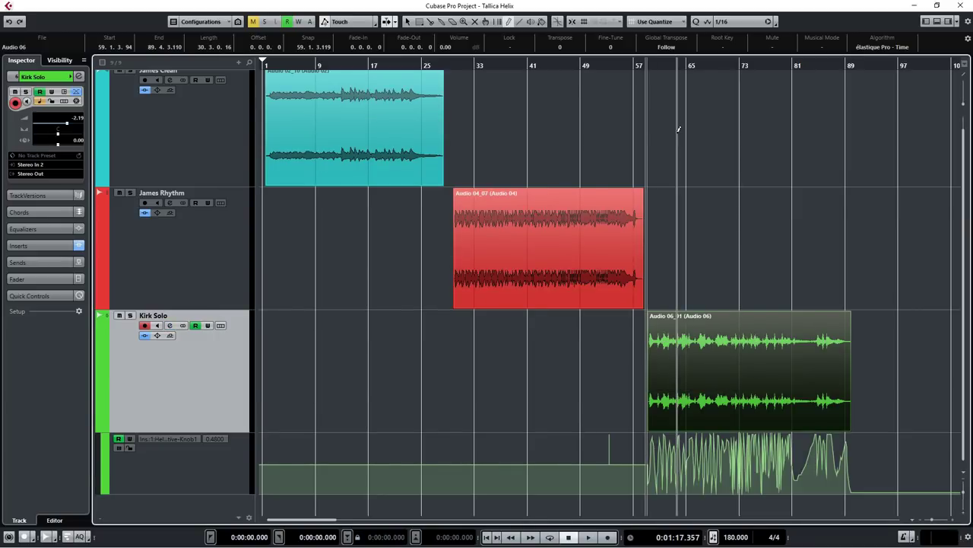
Step: Play the clean part from the project start, followed by the rhythm and solo parts, and stop playback after the solo
click(263, 64)
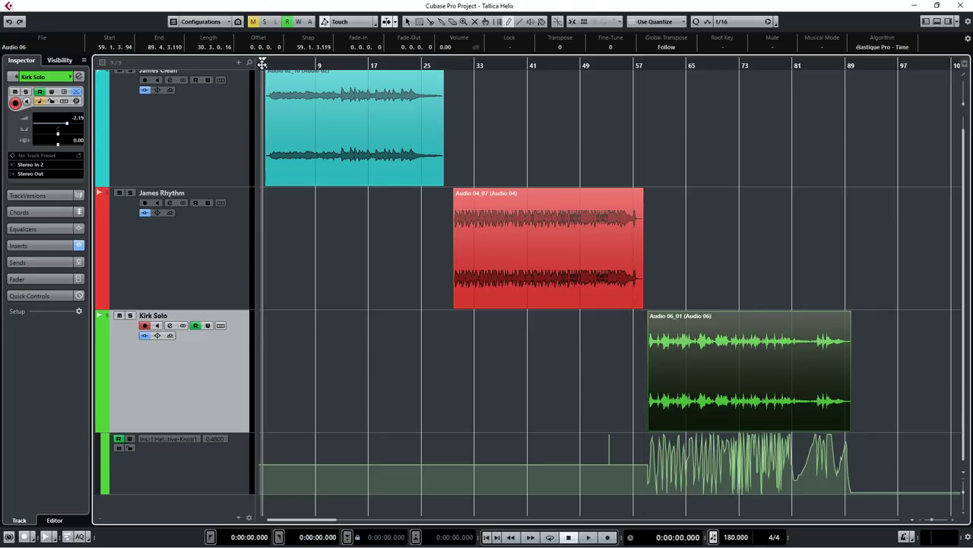
key(space)
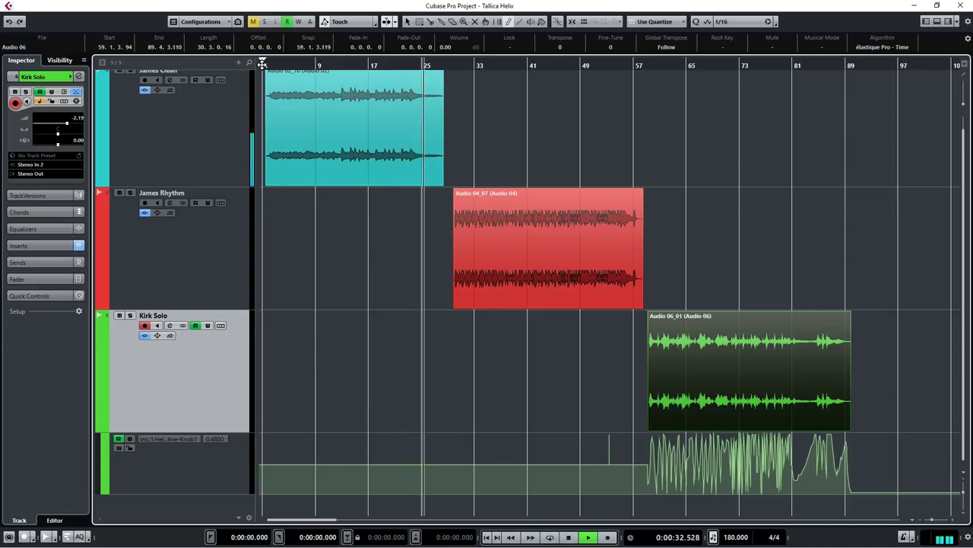
click(453, 65)
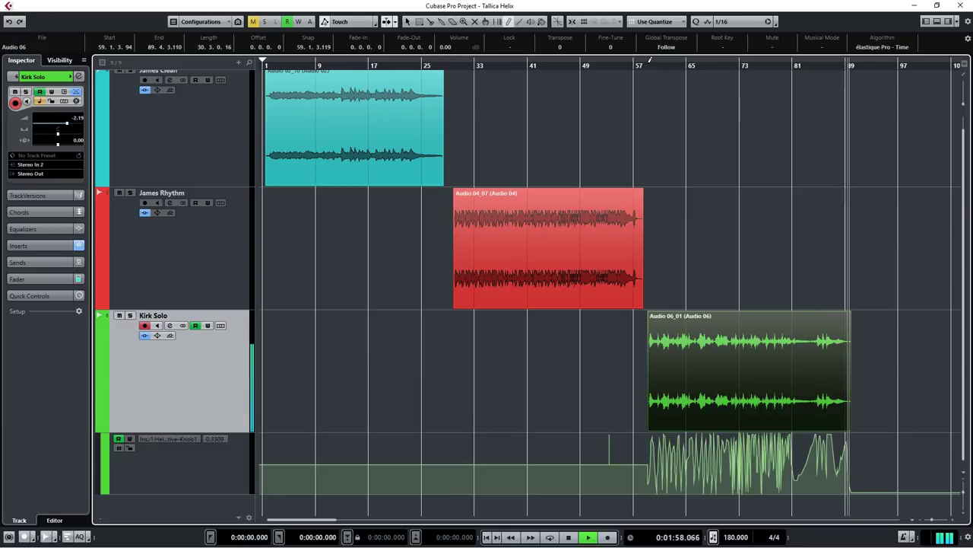
key(space)
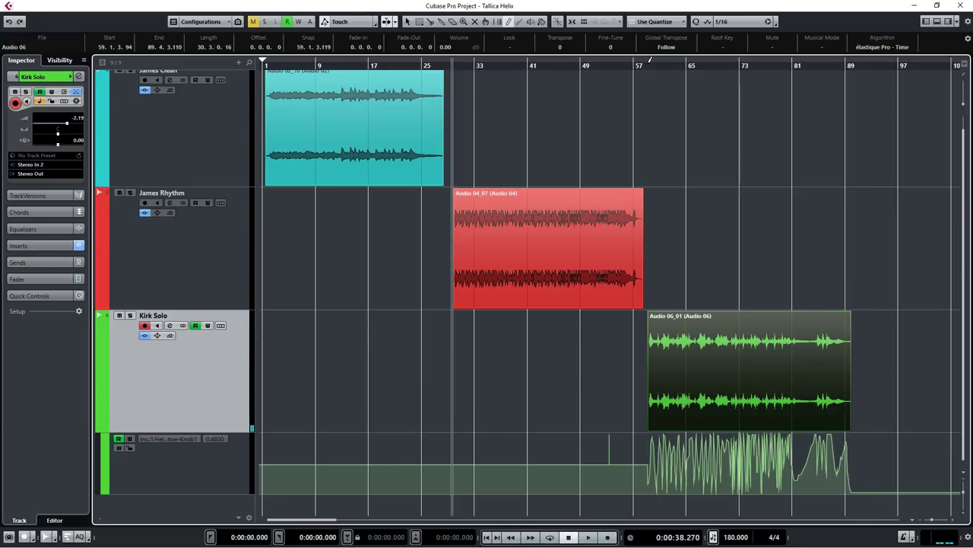